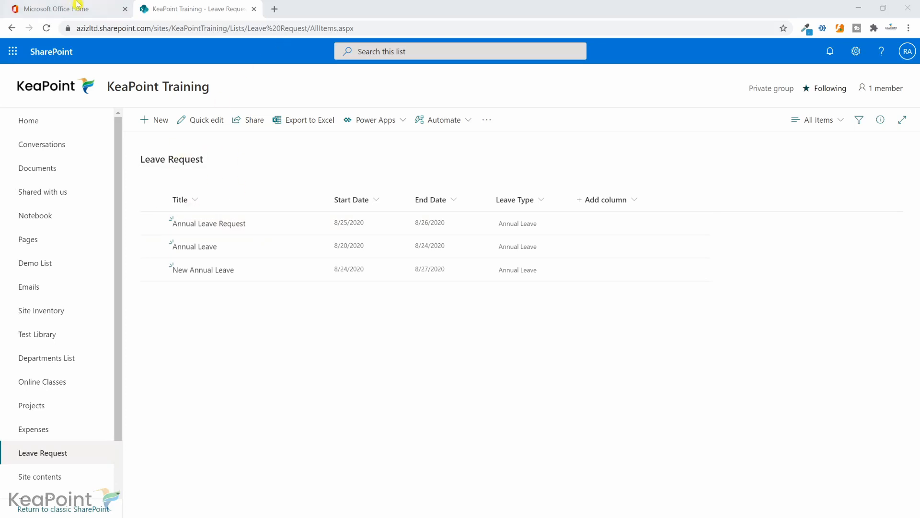
Step: Switch to the Office 365 home page and open Power Automate
click(61, 6)
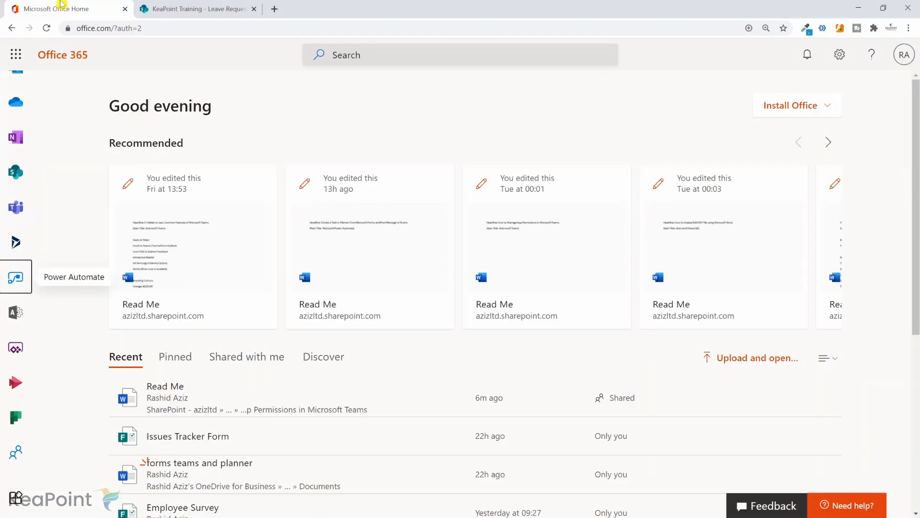
click(18, 55)
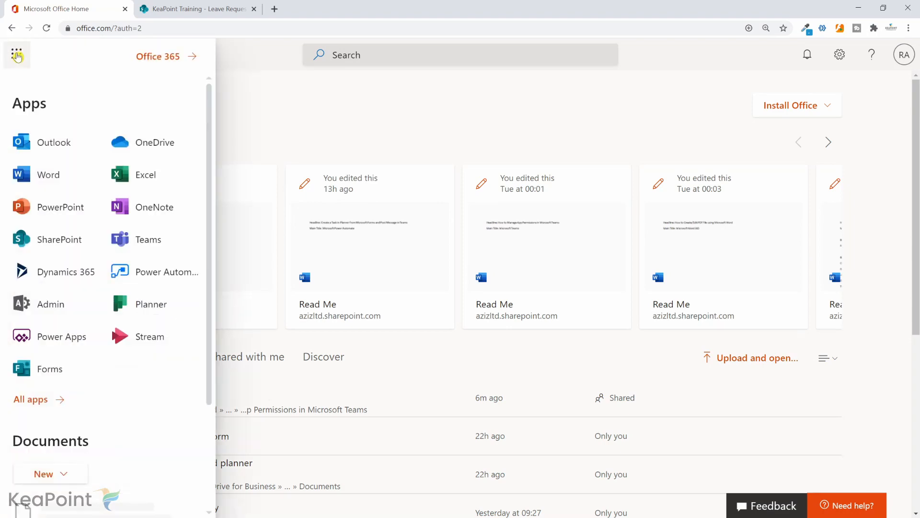
click(172, 272)
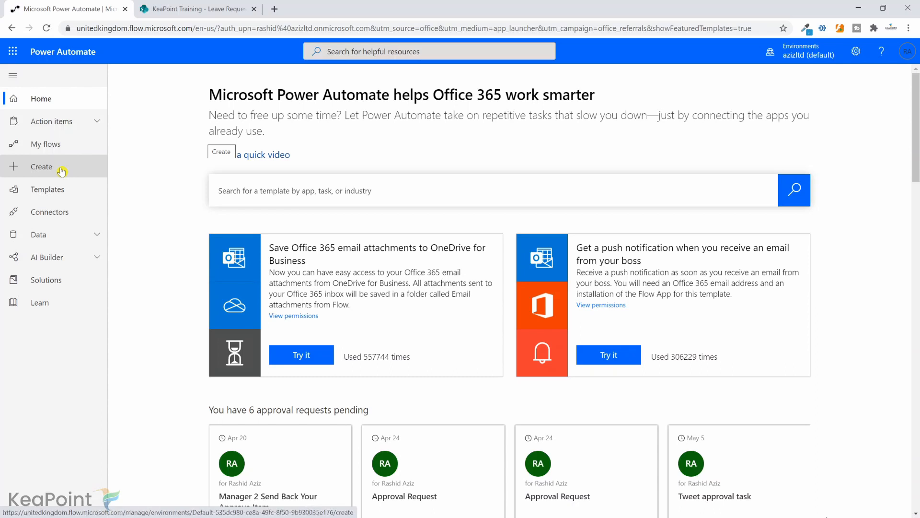
Step: Search the flow templates for "leave request" and start a flow from "Request manager approval for leave requests" with its listed connections
click(60, 193)
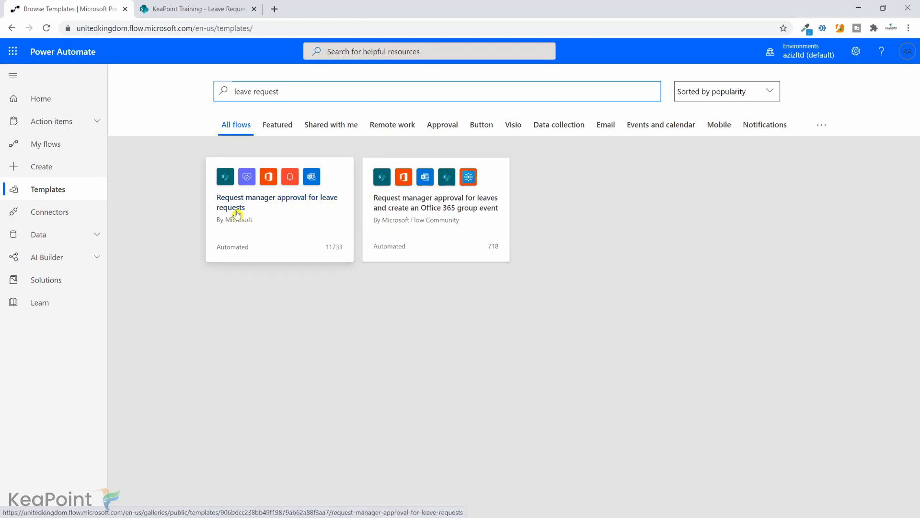
click(276, 214)
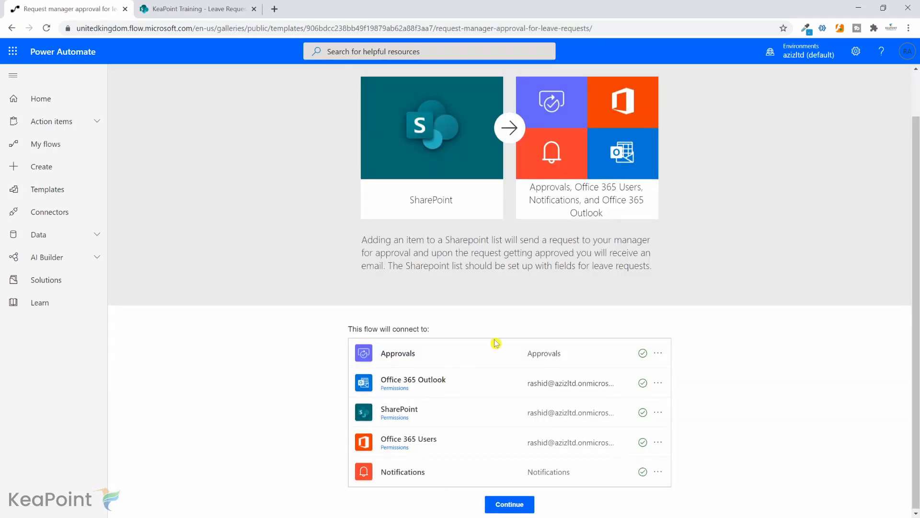
click(505, 507)
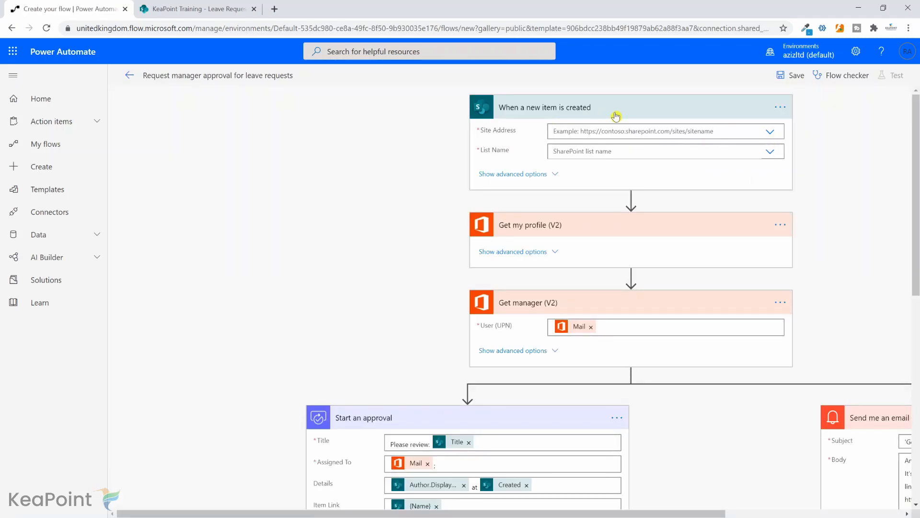
Step: Set the "When a new item is created" trigger to the KeaPoint Training site and the Leave Request list
click(771, 131)
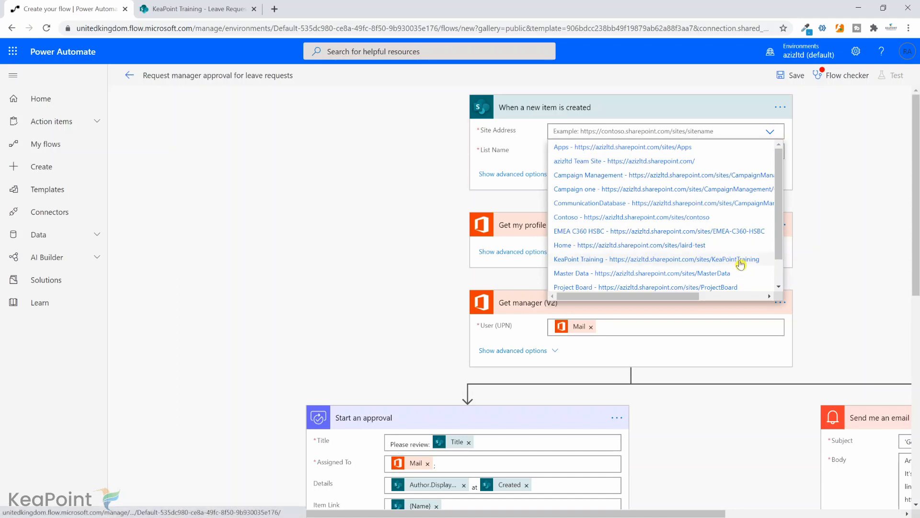
click(740, 261)
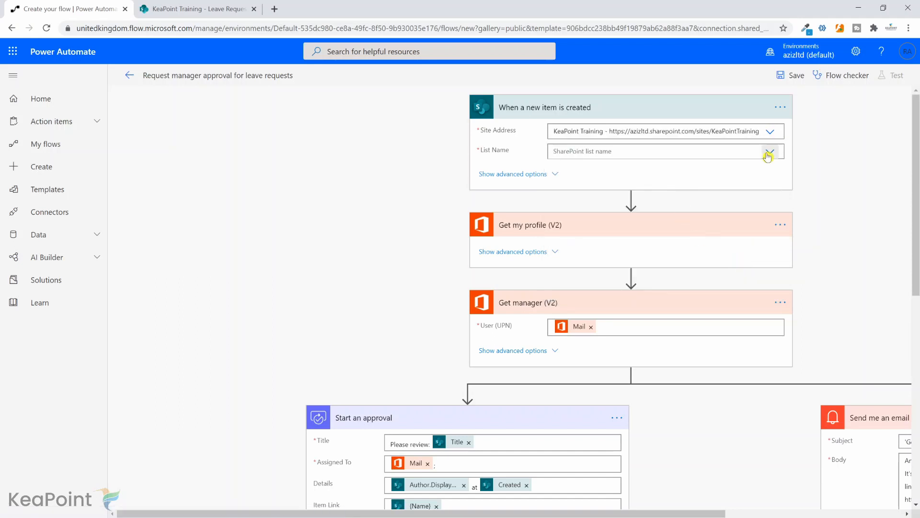
click(768, 153)
click(608, 226)
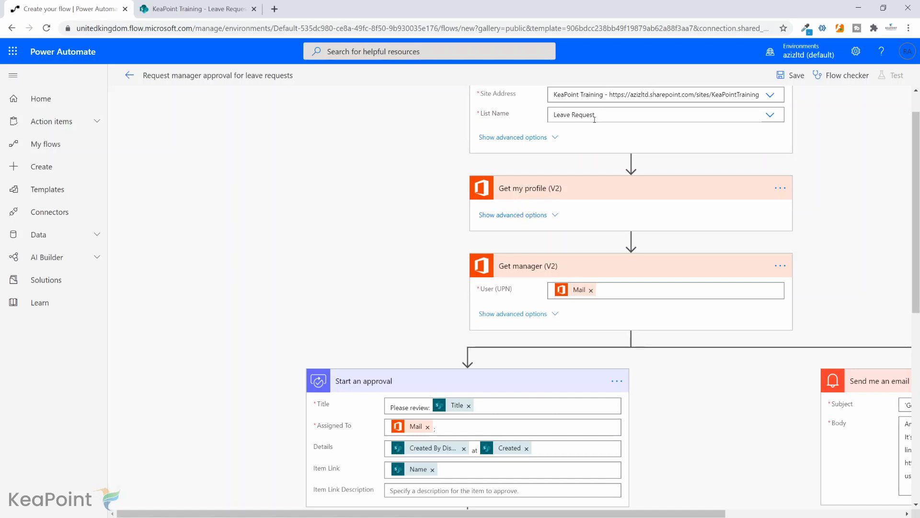
Step: Show the advanced options of Get my profile (V2) and review the Get manager (V2) and Start an approval actions
click(518, 219)
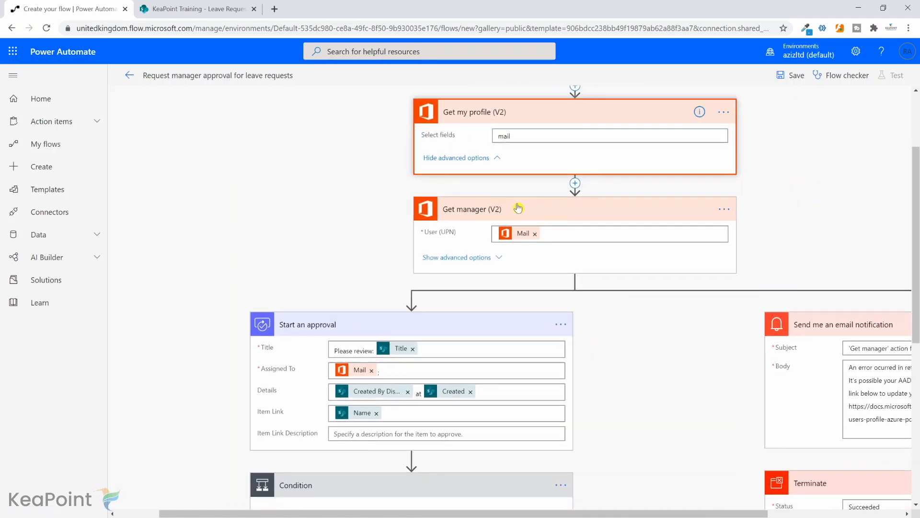
scroll(537, 212, down, 1)
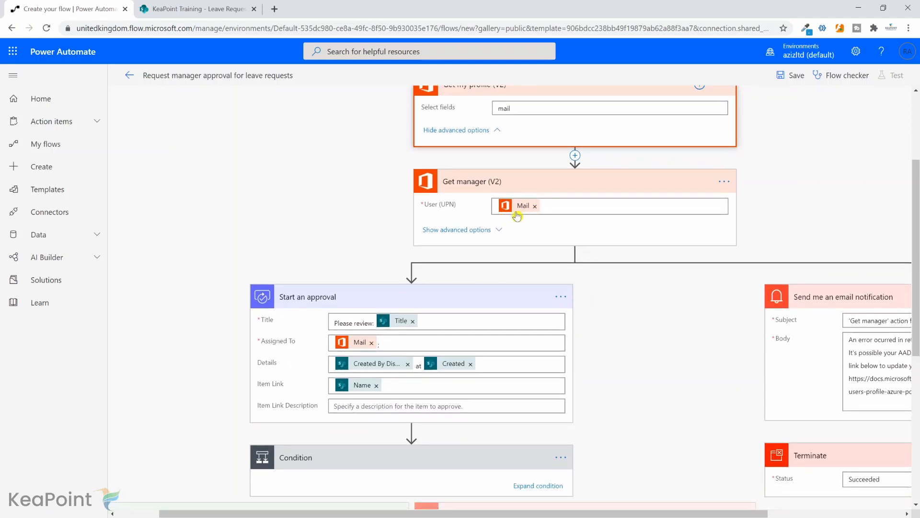
scroll(460, 213, down, 3)
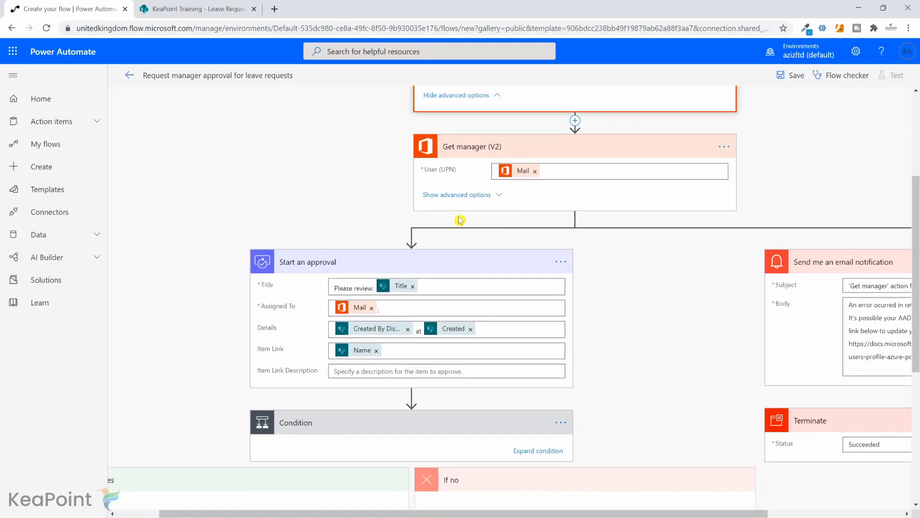
scroll(460, 220, down, 1)
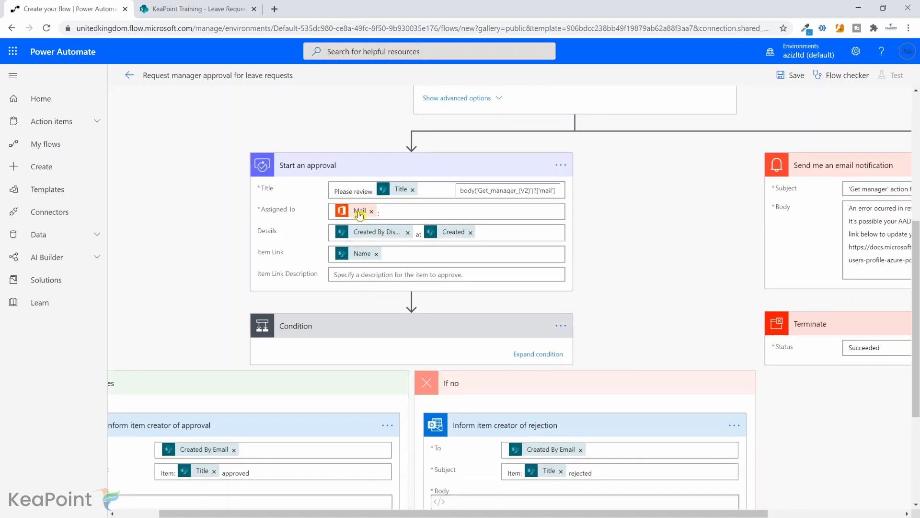
scroll(360, 214, up, 2)
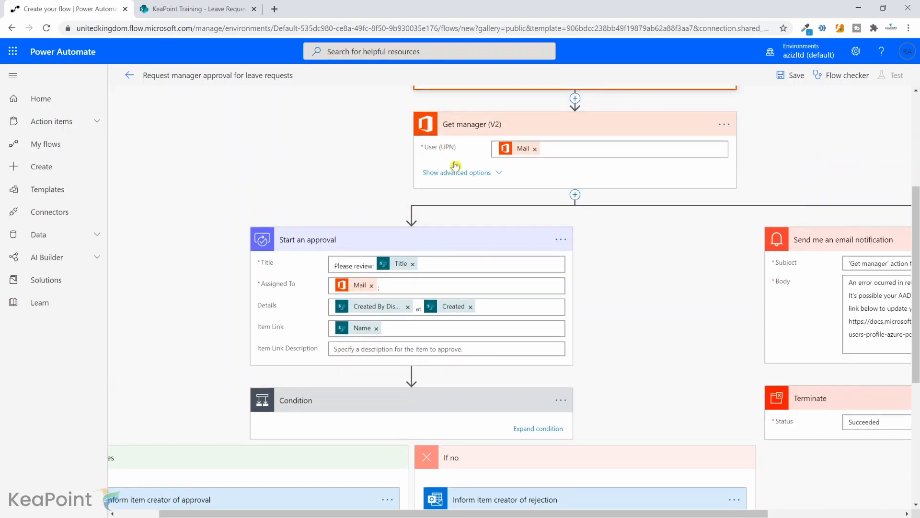
scroll(362, 295, down, 2)
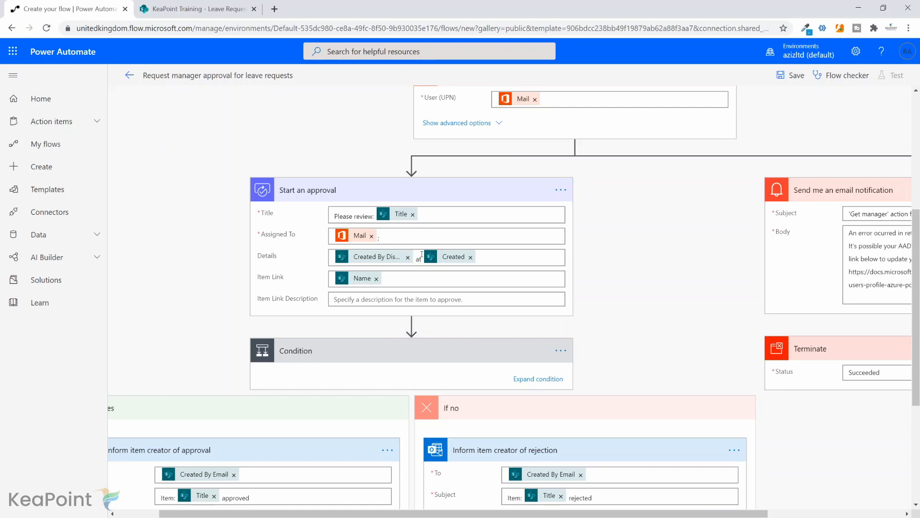
Step: Replace the Name token in the approval action's Item Link with the "Link to item" dynamic content
click(377, 279)
scroll(671, 395, down, 10)
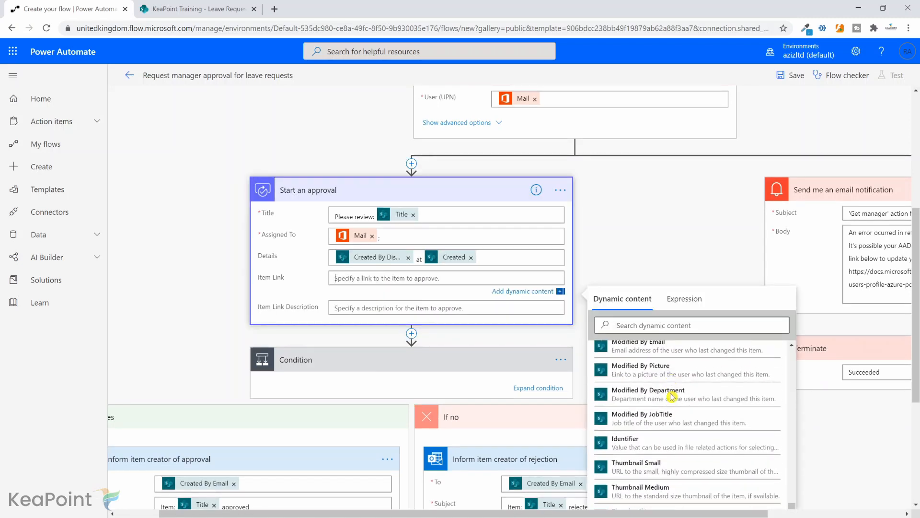
scroll(672, 396, down, 3)
click(647, 412)
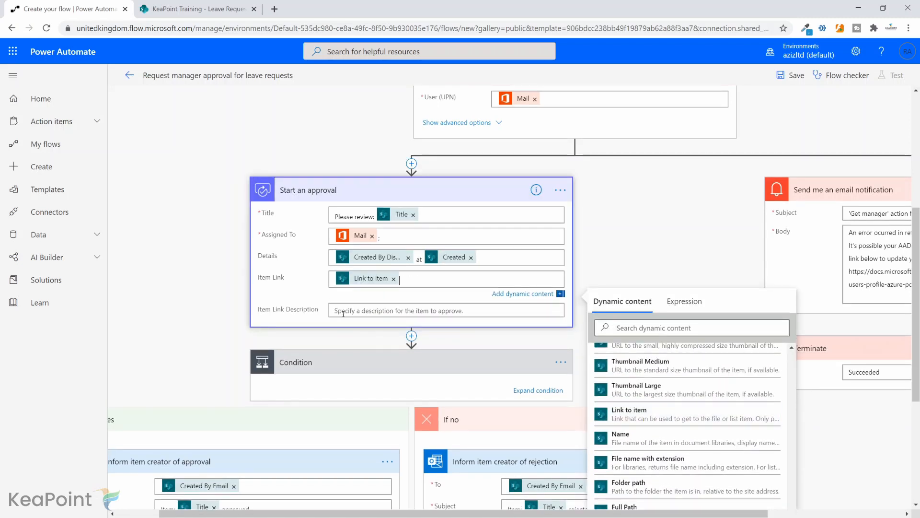
Step: Set the approval action's Item Link Description to the list item's Title dynamic content
click(348, 309)
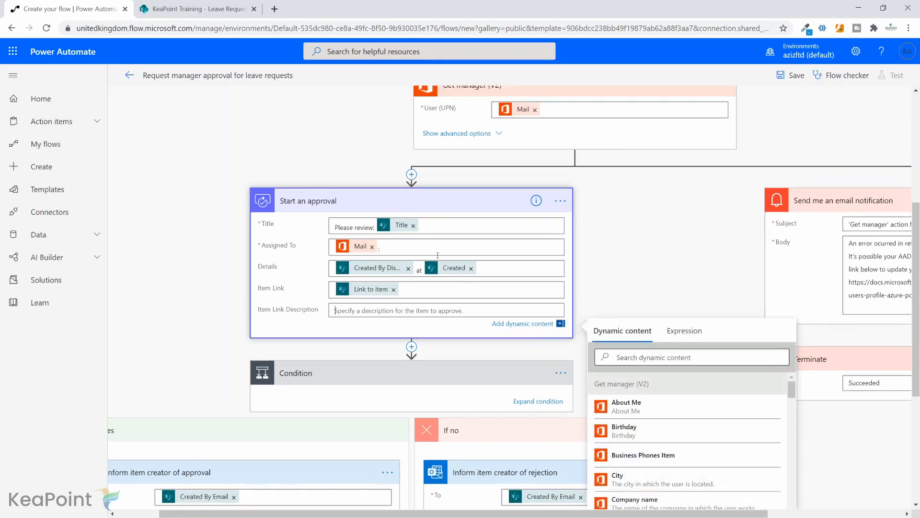
scroll(699, 444, down, 10)
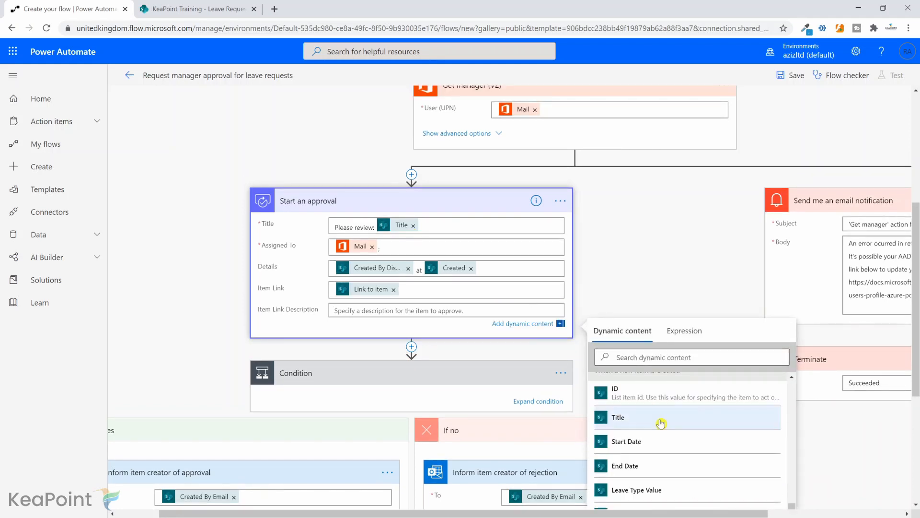
click(657, 421)
click(660, 209)
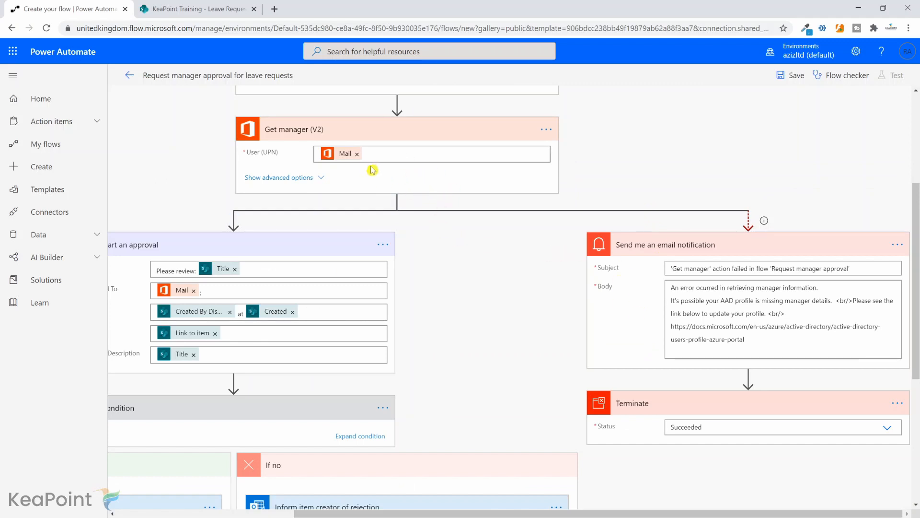
Step: Review the manager lookup failure branch and the condition's approval and rejection emails
scroll(373, 173, up, 2)
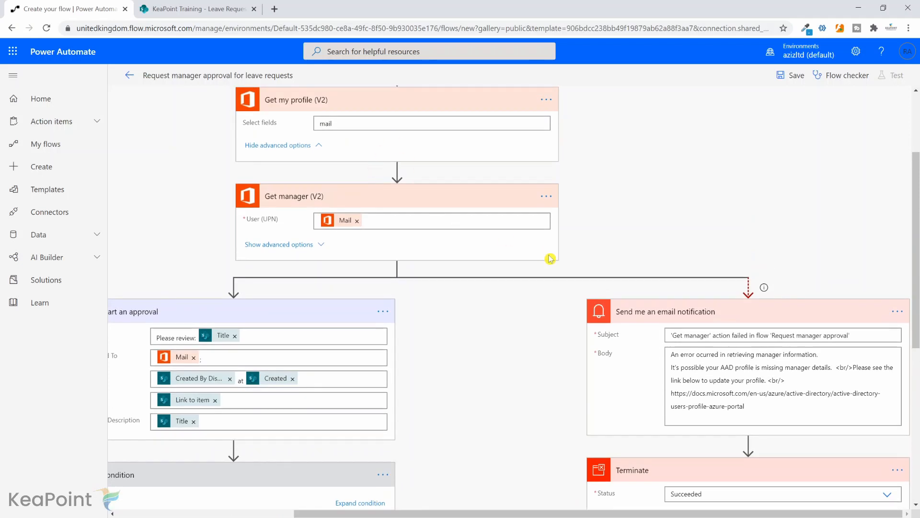
scroll(549, 259, down, 2)
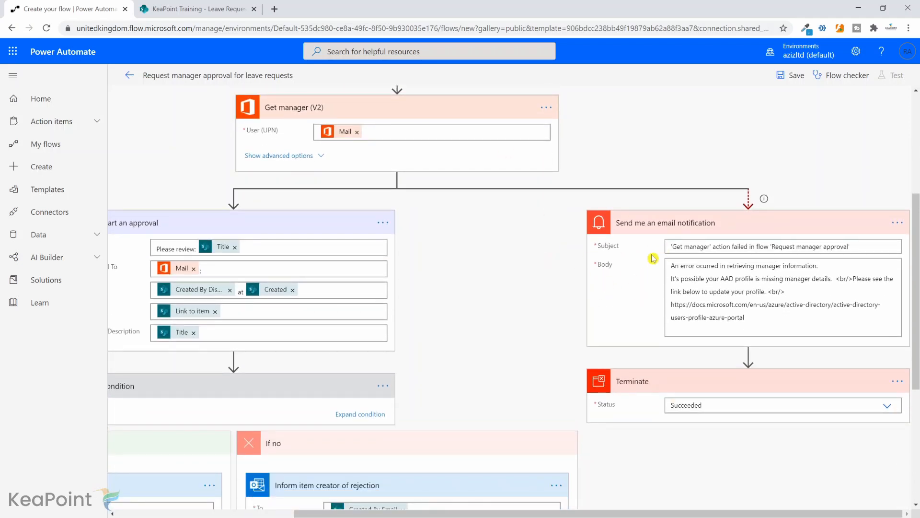
scroll(528, 294, down, 3)
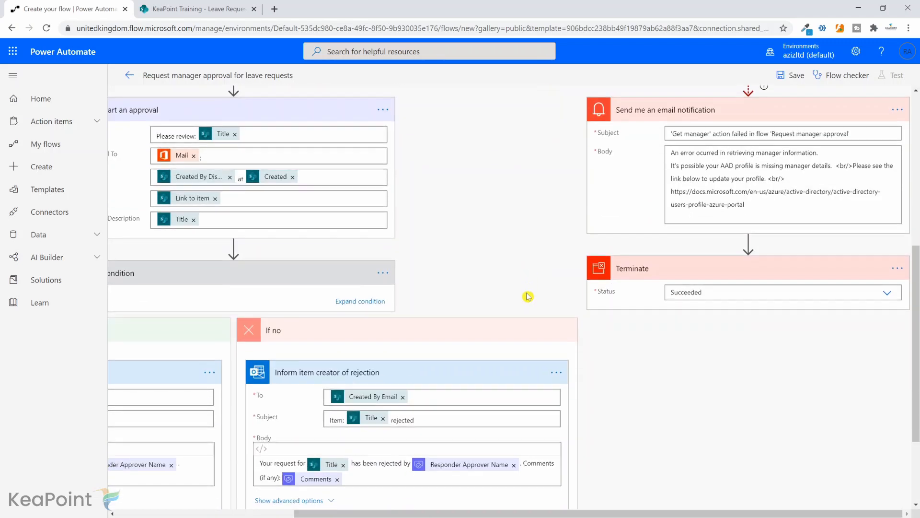
scroll(355, 148, left, 4)
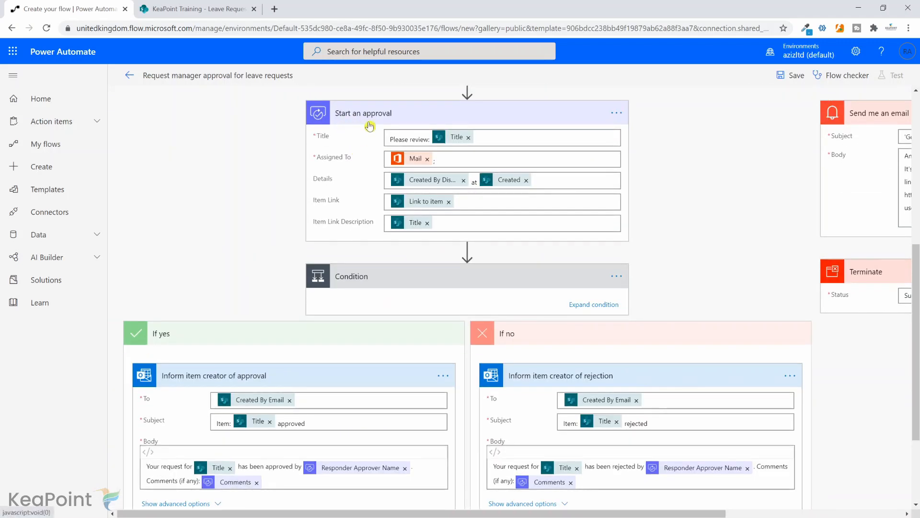
scroll(351, 206, down, 2)
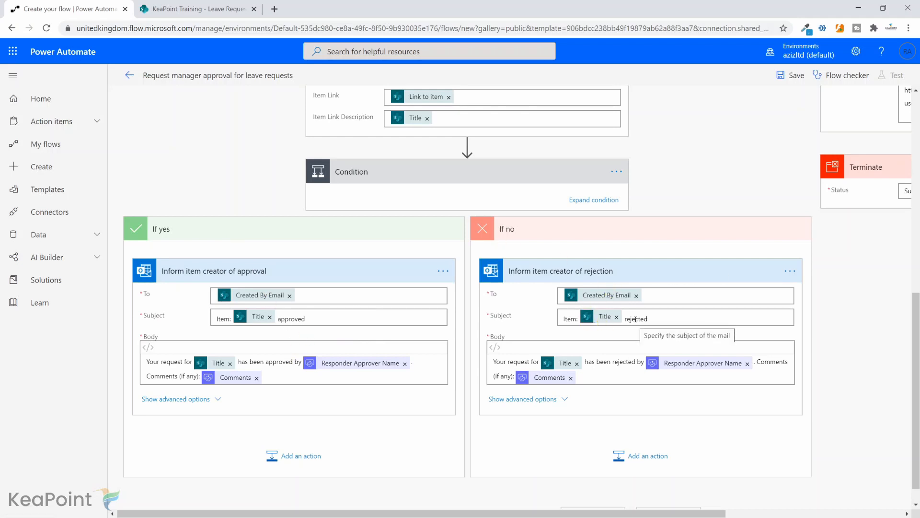
scroll(756, 335, down, 1)
scroll(757, 337, up, 6)
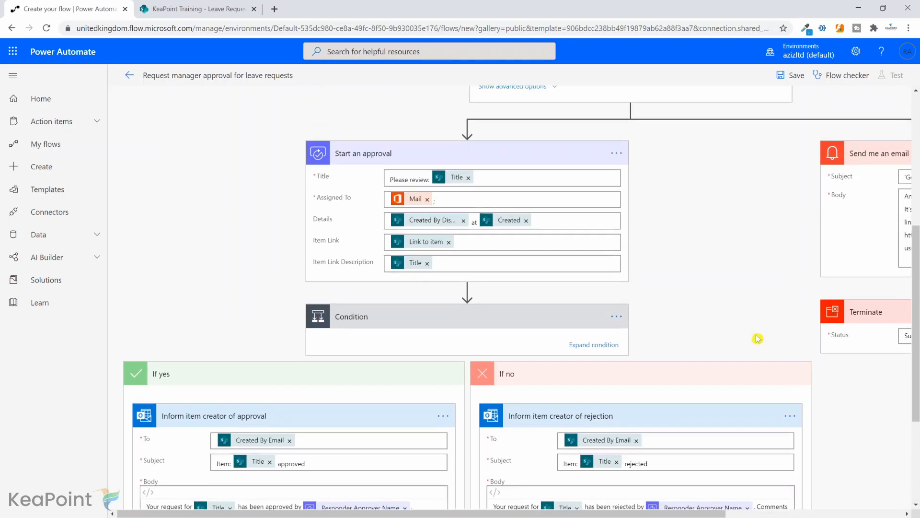
scroll(757, 338, down, 6)
Step: Save the flow and rename it "Leave Approval Request" in its details
click(679, 496)
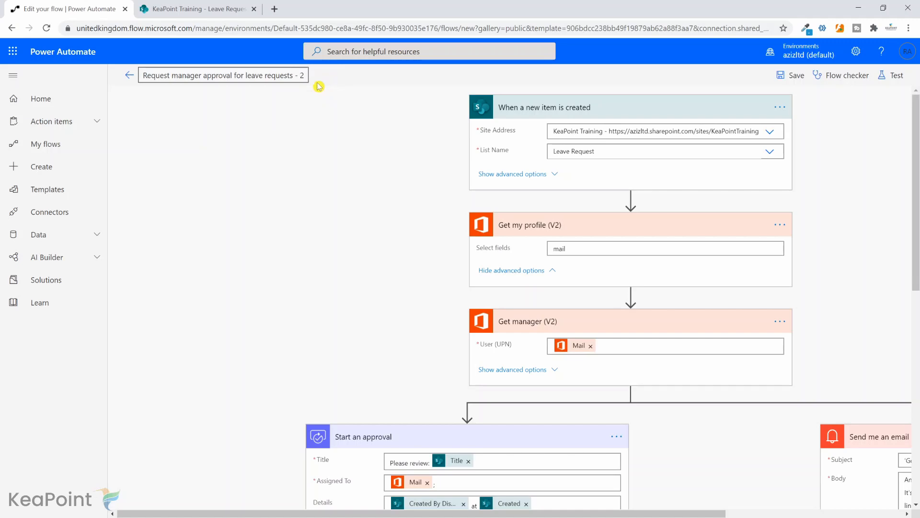
click(131, 76)
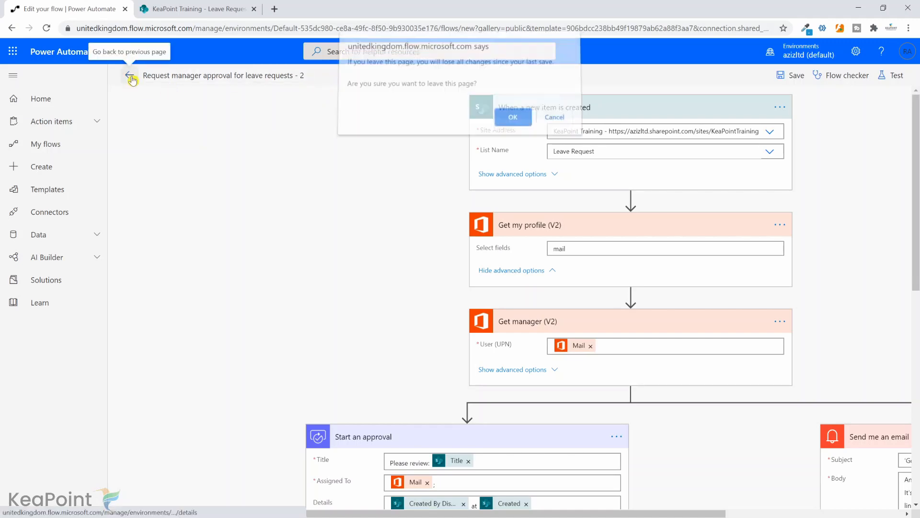
click(507, 118)
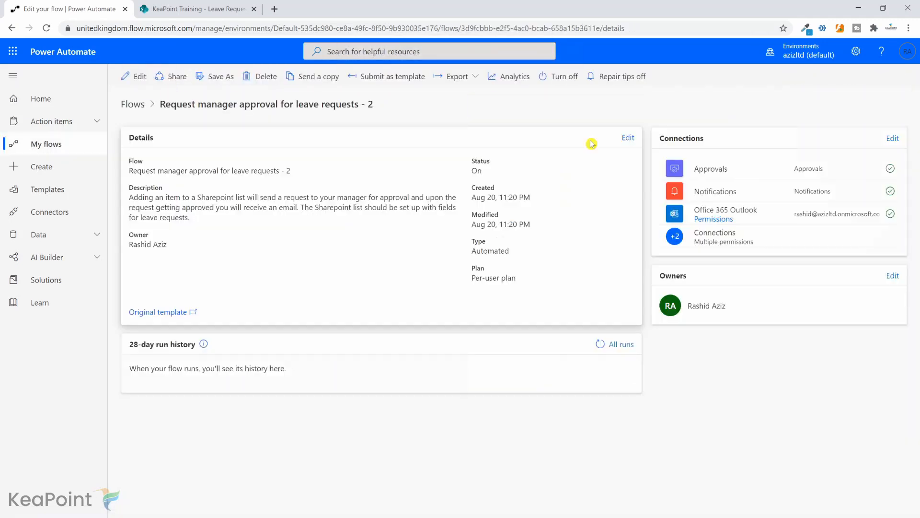
click(628, 139)
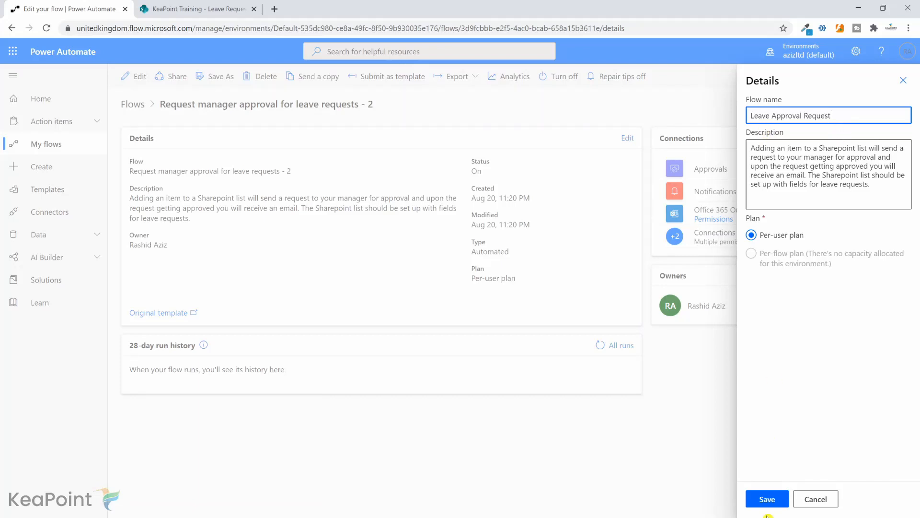
click(776, 497)
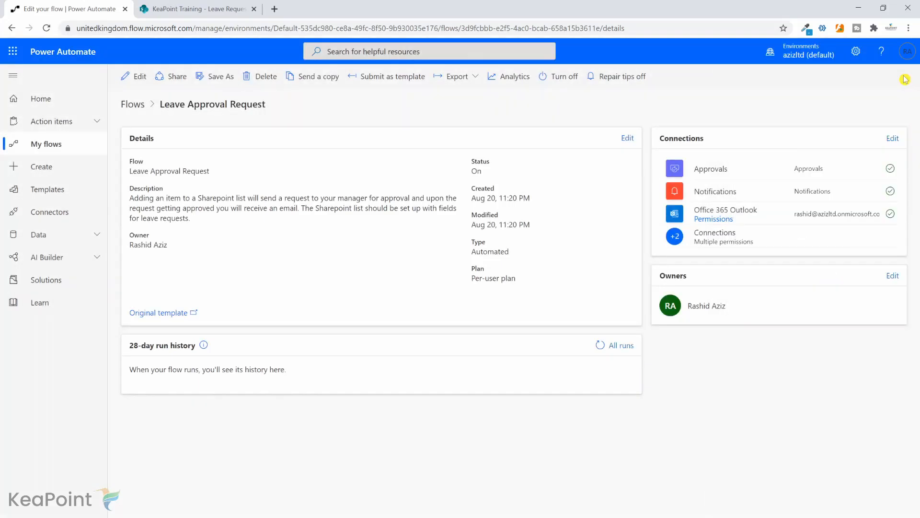
Step: In the SharePoint Leave Request list, add an item titled "Annual Leave Request" from 8/25/2020 to 8/26/2020 with leave type Annual Leave
click(214, 5)
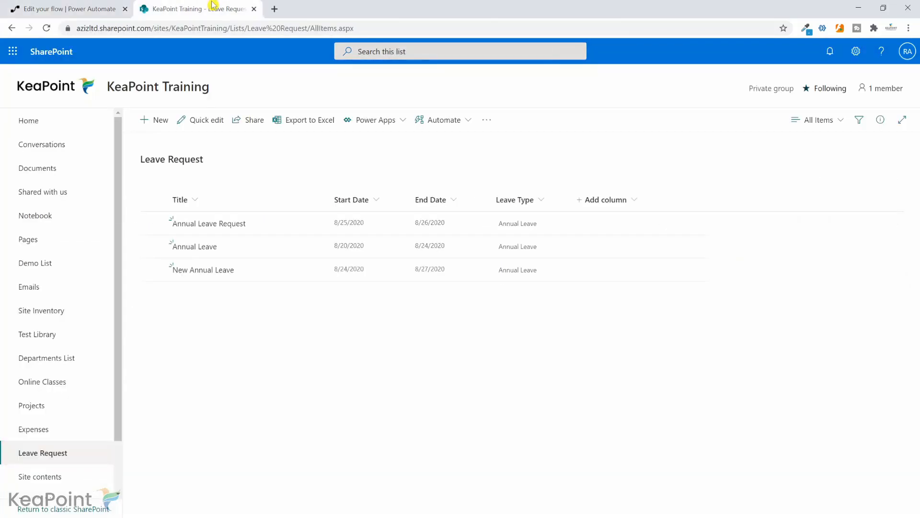
click(156, 126)
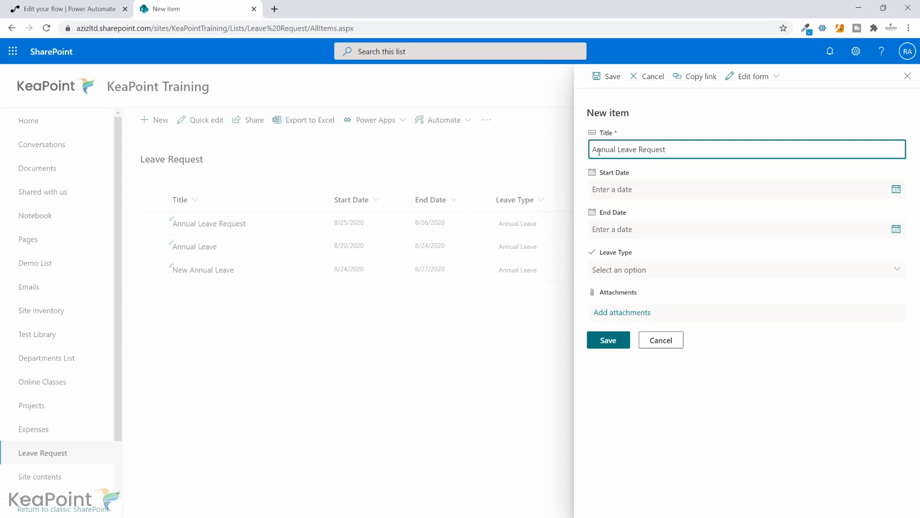
click(858, 188)
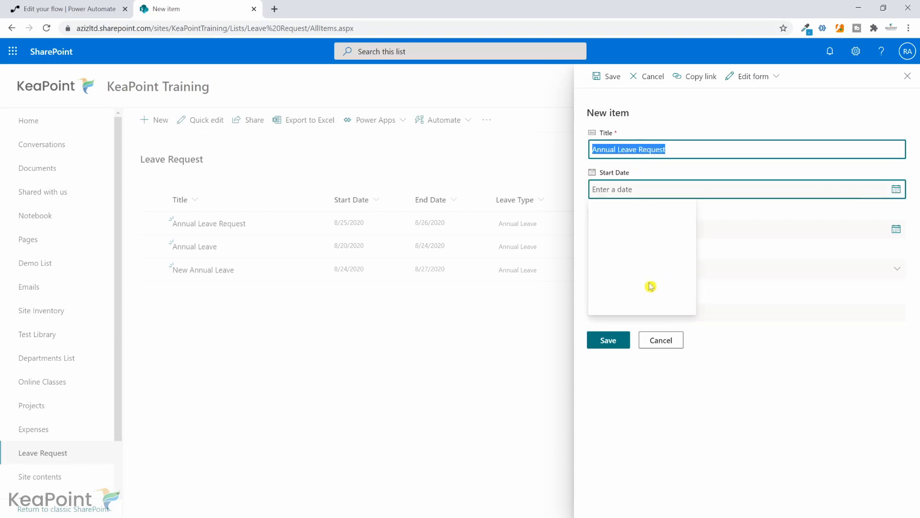
click(627, 283)
click(748, 225)
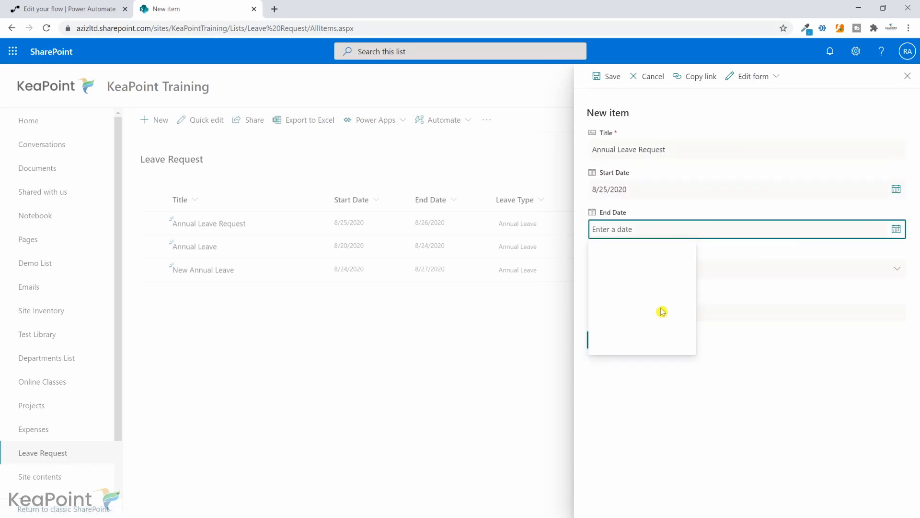
click(643, 324)
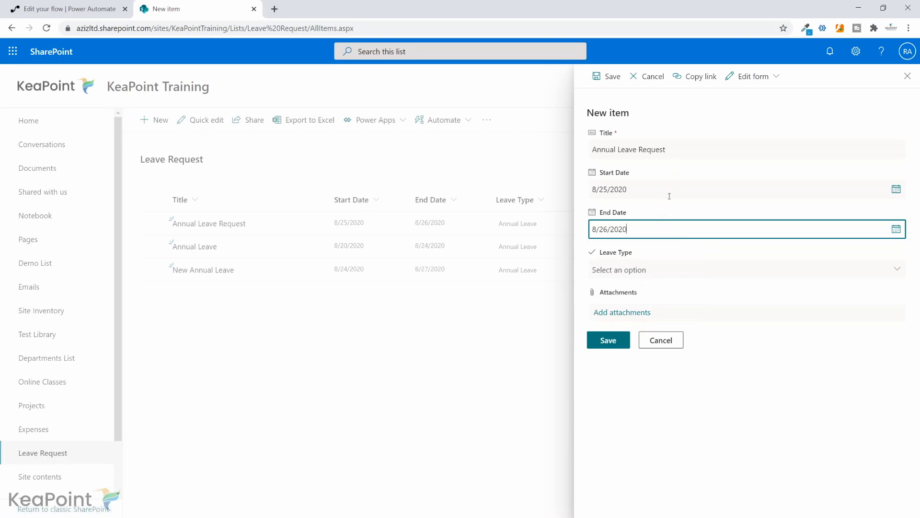
click(717, 269)
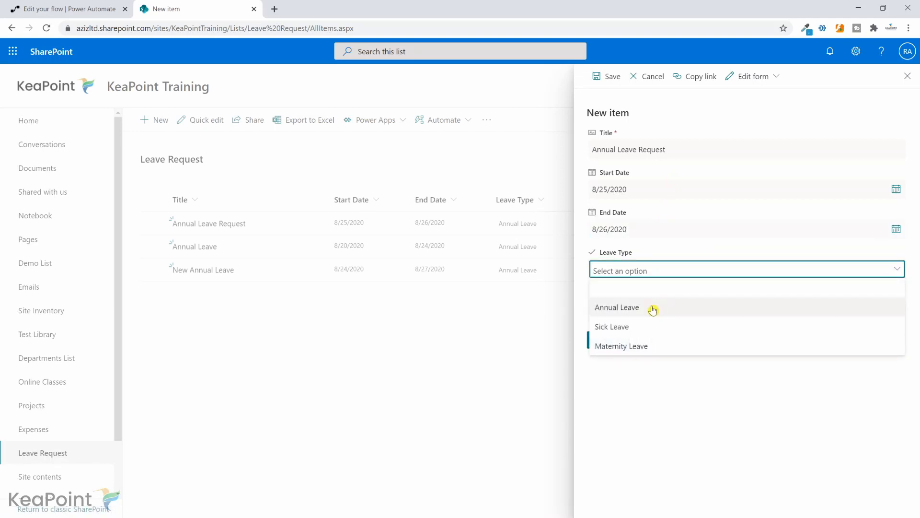
click(653, 310)
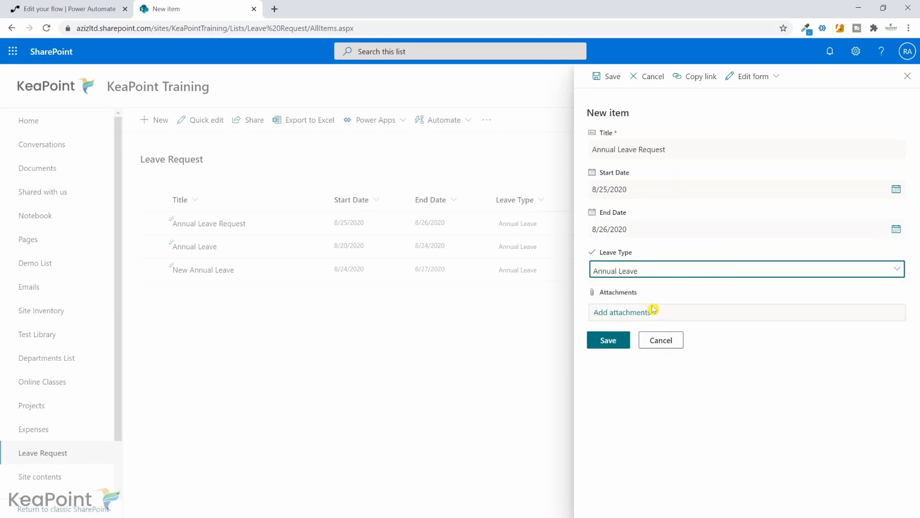
click(606, 343)
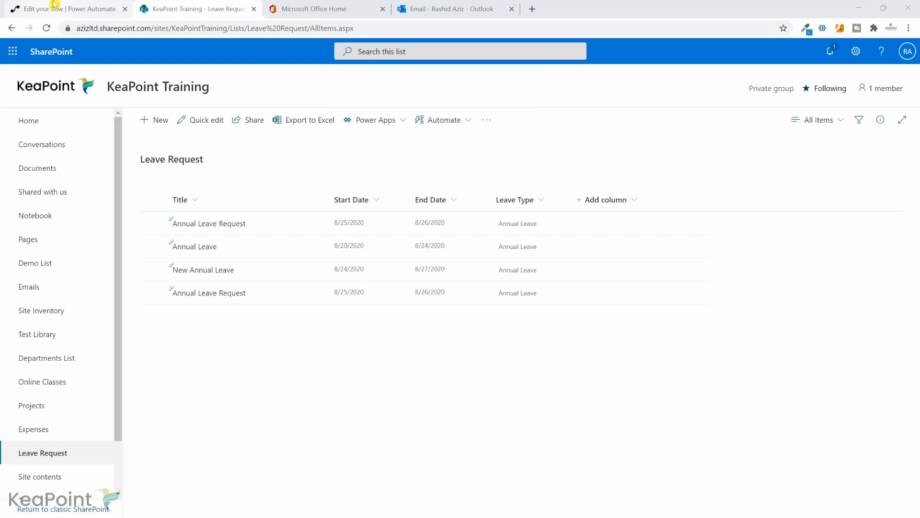
Step: Reload the Leave Approval Request flow's details in Power Automate to check its run history
click(67, 9)
click(48, 29)
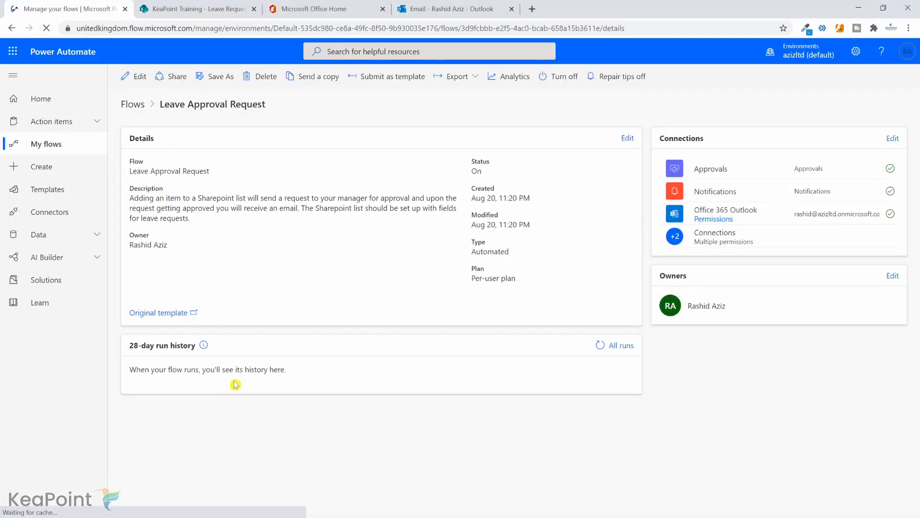
Step: In Outlook, read the "Please review: Annual Leave Request" email and view its linked list item
click(442, 13)
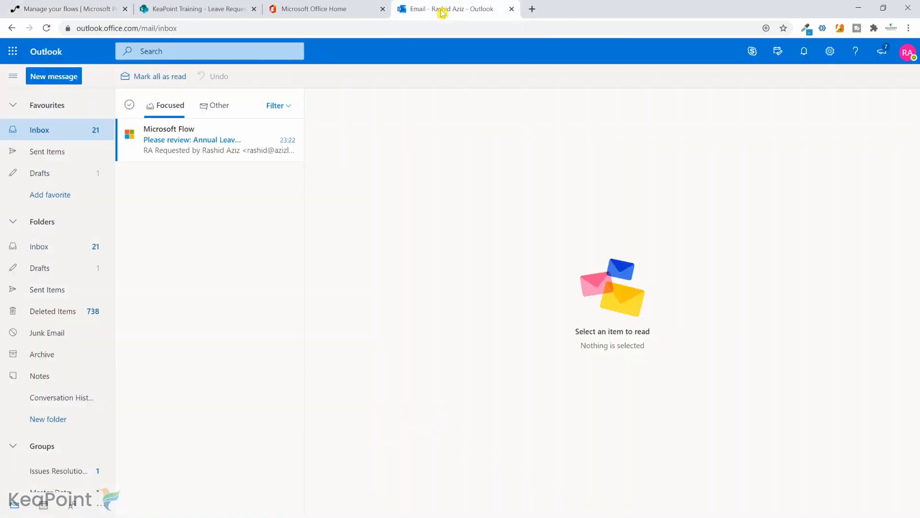
click(203, 143)
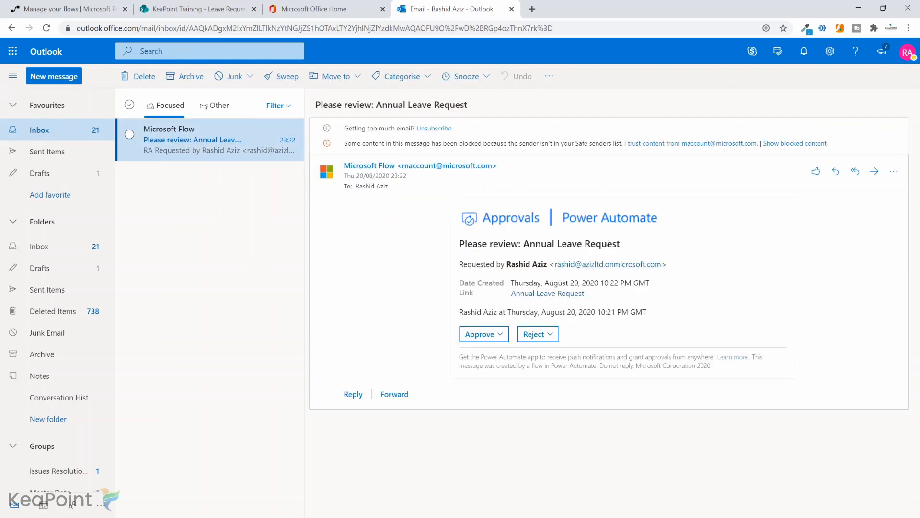
click(546, 294)
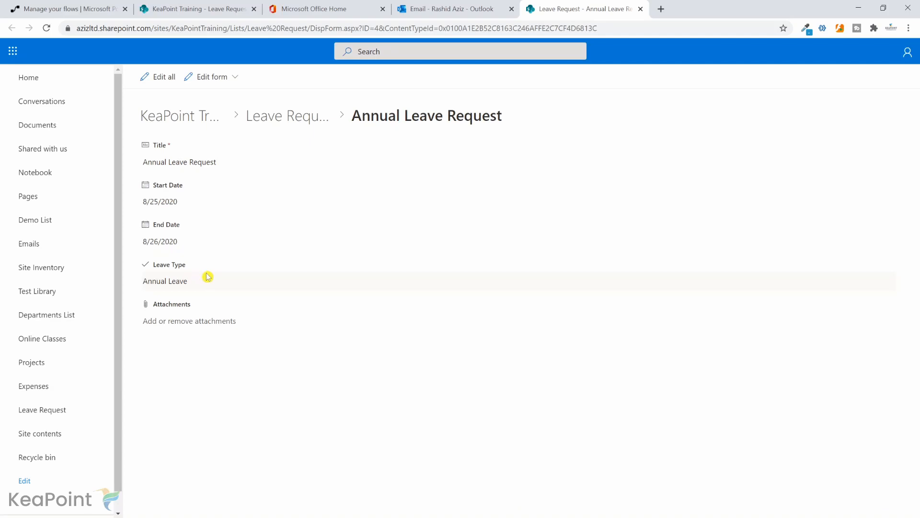
Step: Approve the leave request from its Outlook approval email and read the approval notification sent to the requester, including its comments section
click(440, 6)
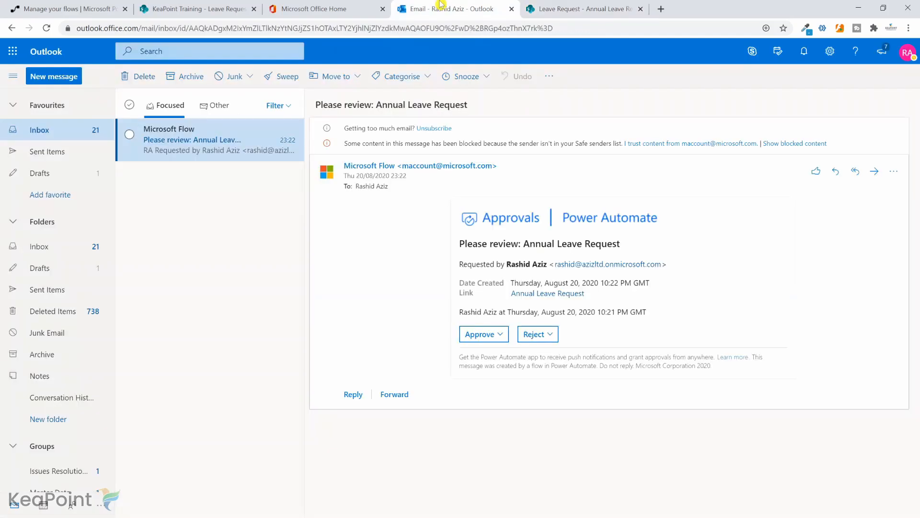
click(485, 335)
click(478, 363)
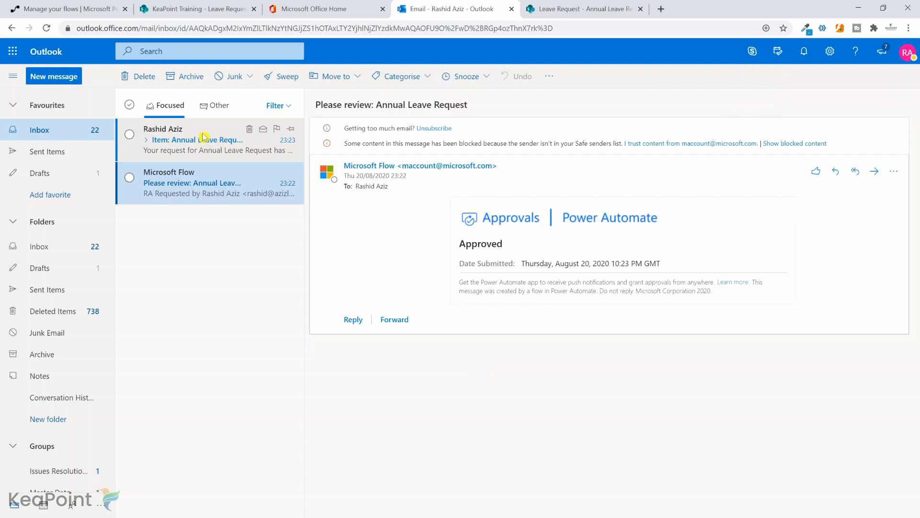
click(203, 138)
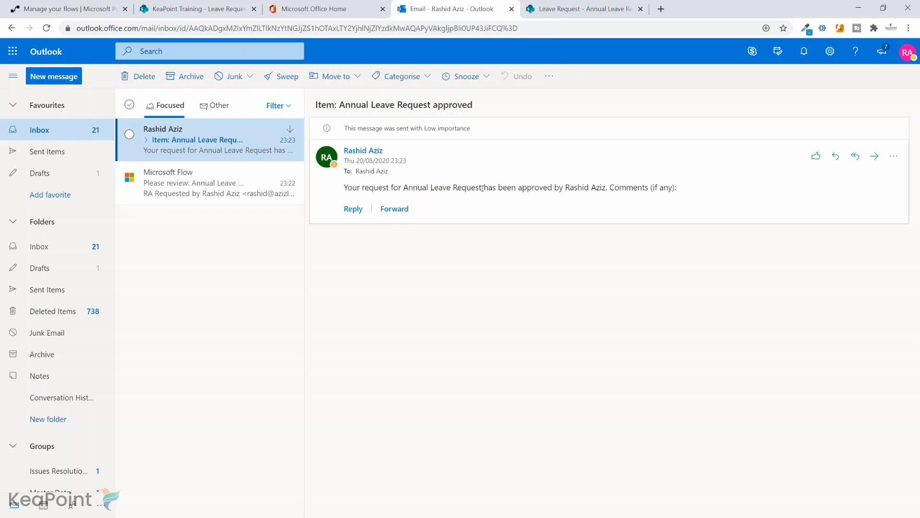
double_click(627, 185)
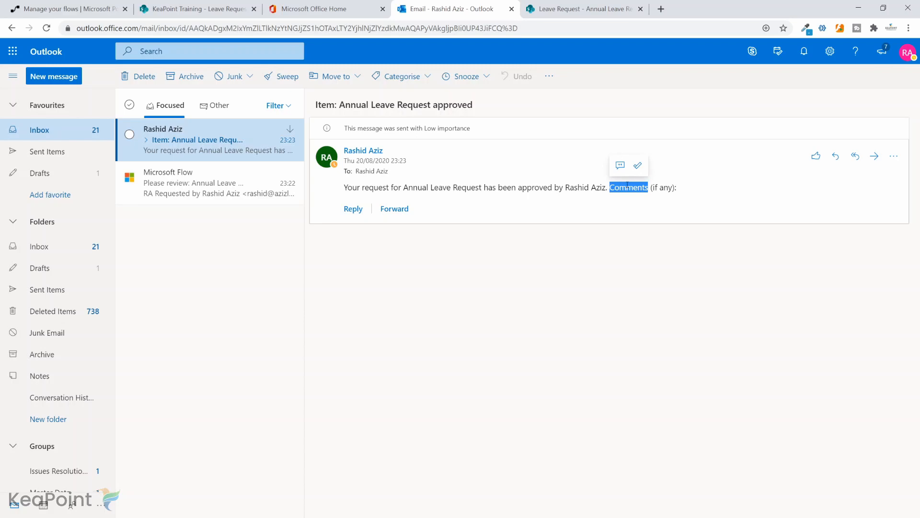
Step: Return to Power Automate and reload the flow's details to check the status of its latest run
key(ctrl+1)
click(387, 34)
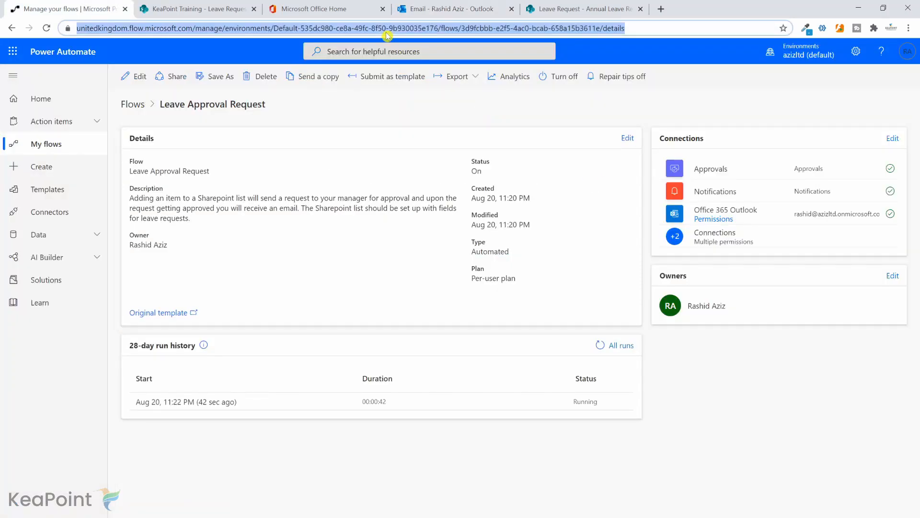
key(Return)
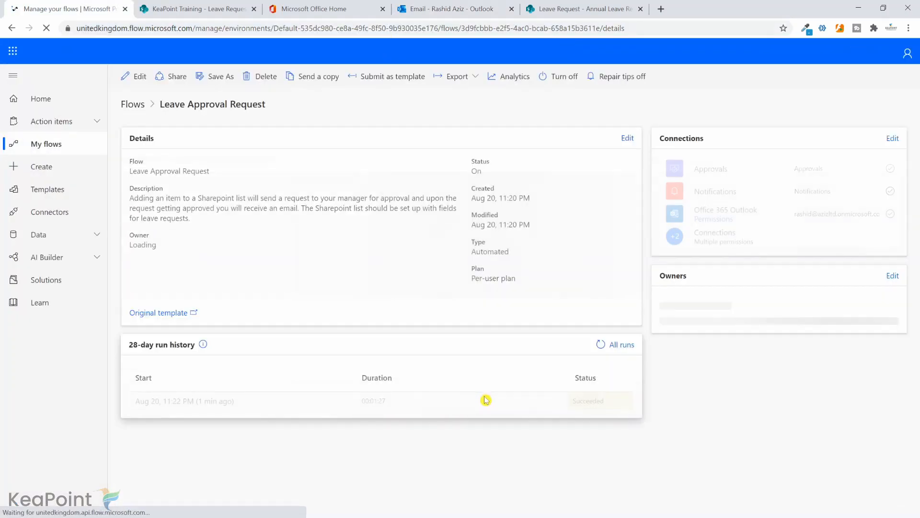